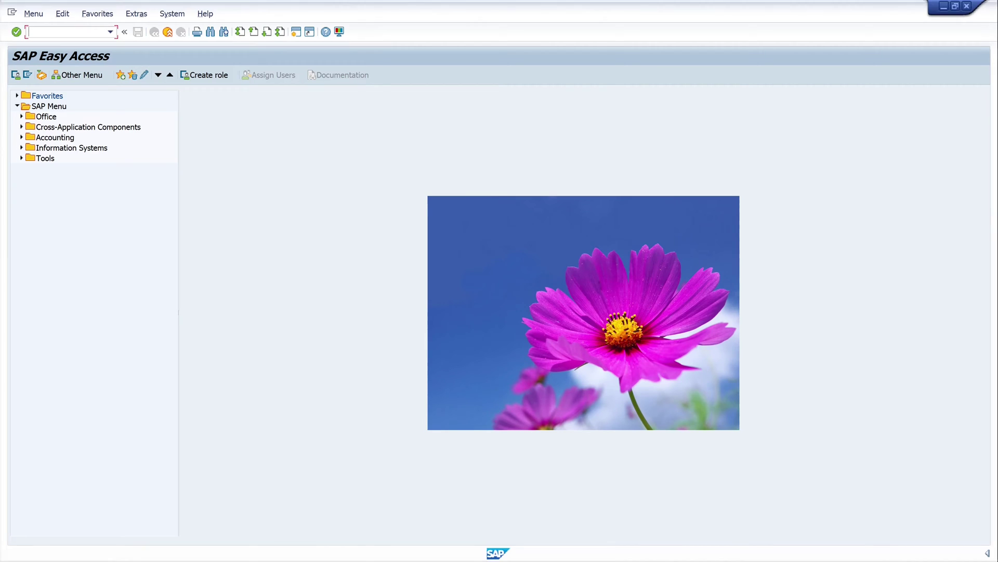
Open report Z_AUTHCHECKS from the Programs folder of package Z_EXAMPLES in SE80.
{"action": "type", "text": "se80"}
{"action": "key", "text": "Return"}
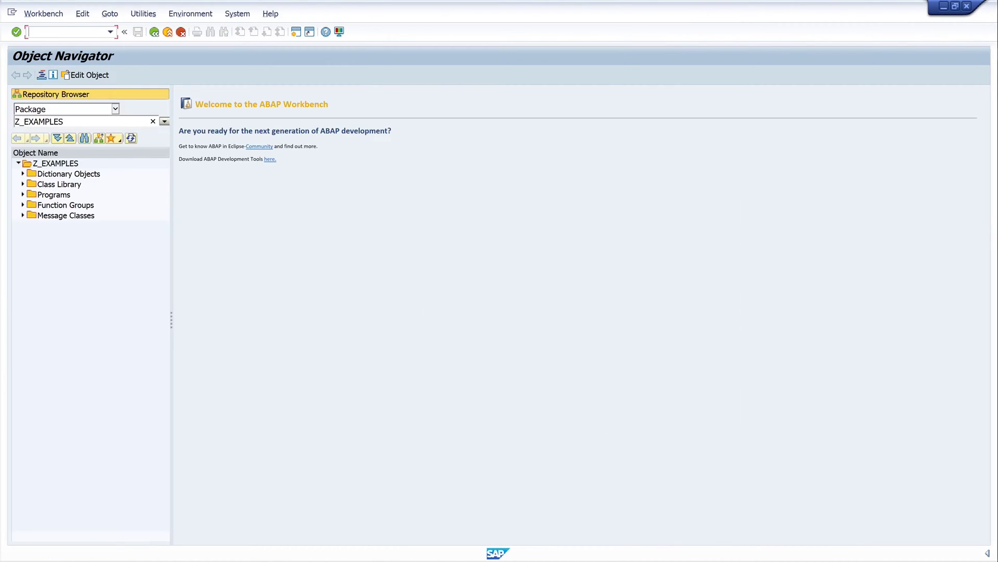
{"action": "left_click", "coordinate": [24, 194]}
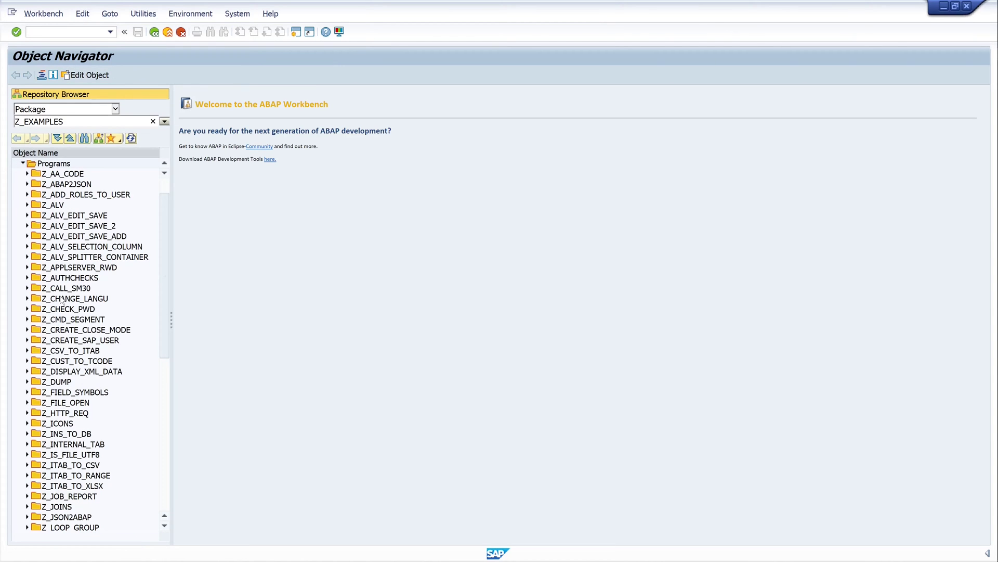
{"action": "left_click", "coordinate": [77, 279]}
{"action": "double_click", "coordinate": [78, 279]}
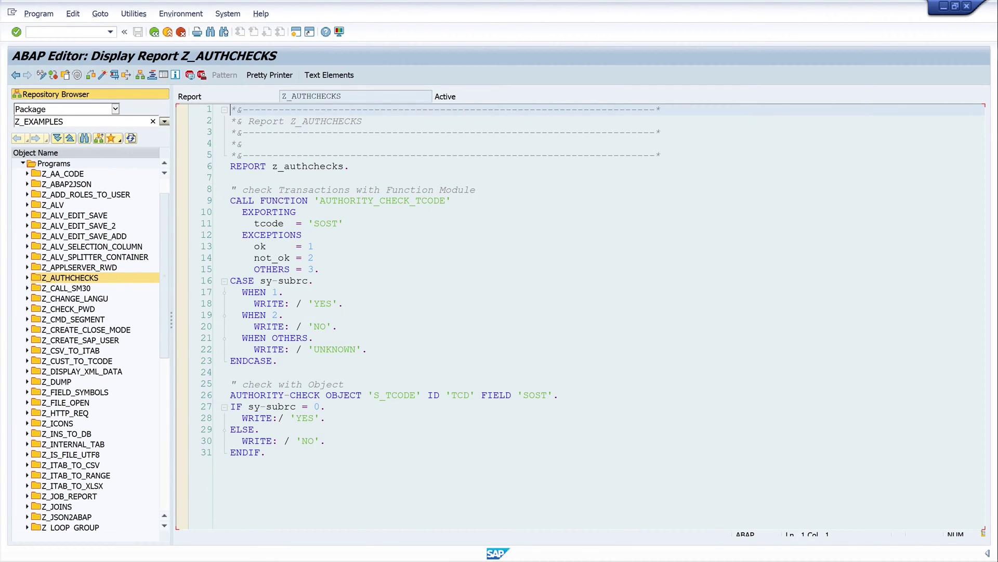
Bring up the editor's Options > Keyboard settings and check the print command's shortcut.
{"action": "left_click", "coordinate": [984, 537]}
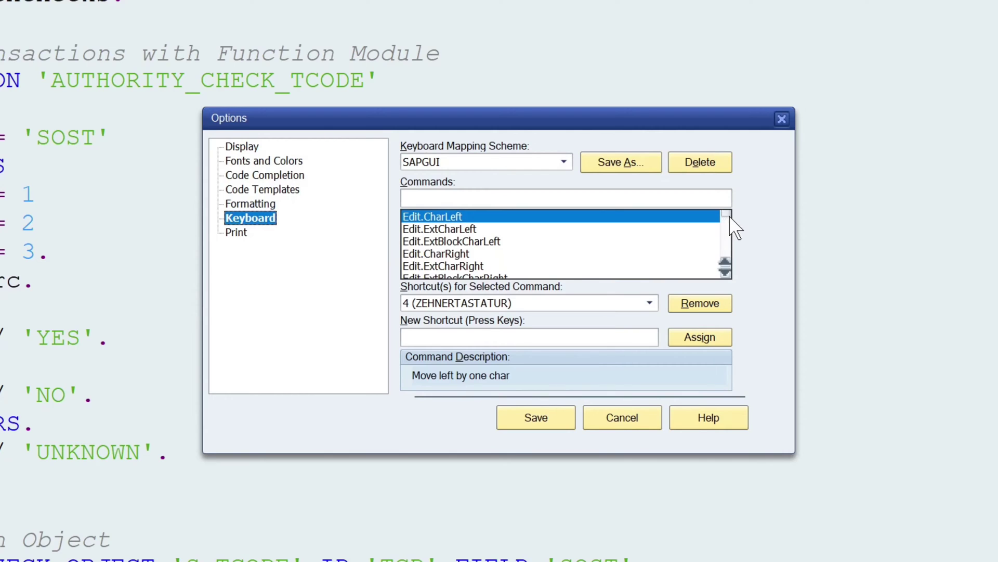
{"action": "left_click_drag", "start_coordinate": [726, 219], "coordinate": [726, 255]}
{"action": "left_click", "coordinate": [440, 229]}
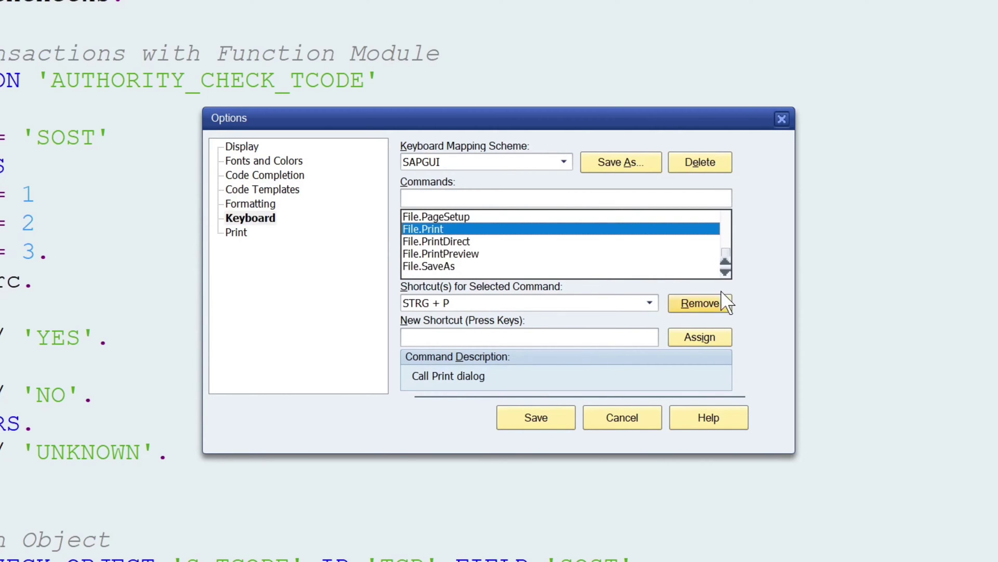
{"action": "scroll", "coordinate": [723, 260], "scroll_direction": "up", "scroll_amount": 4}
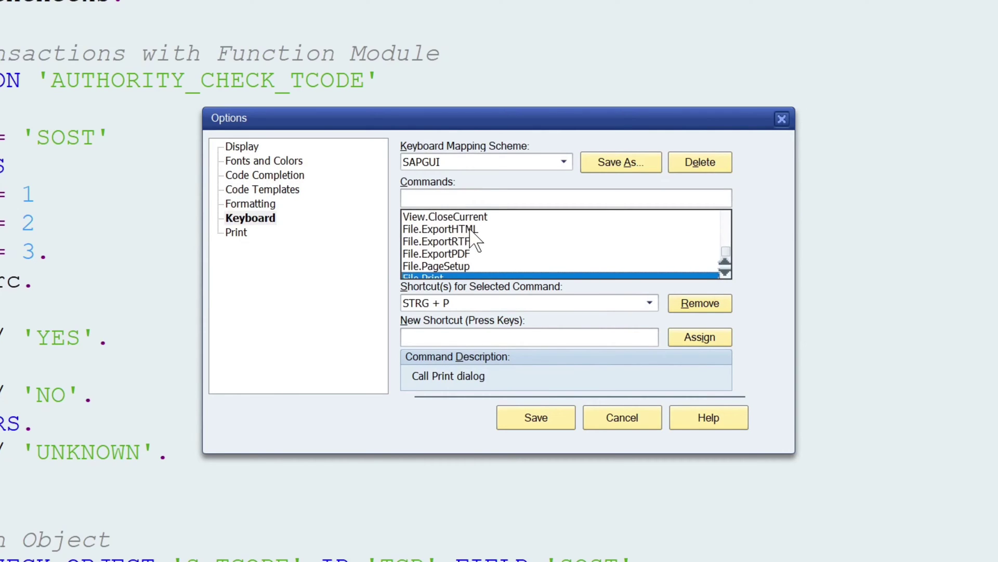
Compare the HTML, RTF and PDF export commands, then select File.ExportHTML for a new shortcut.
{"action": "left_click", "coordinate": [470, 229]}
{"action": "left_click", "coordinate": [453, 241]}
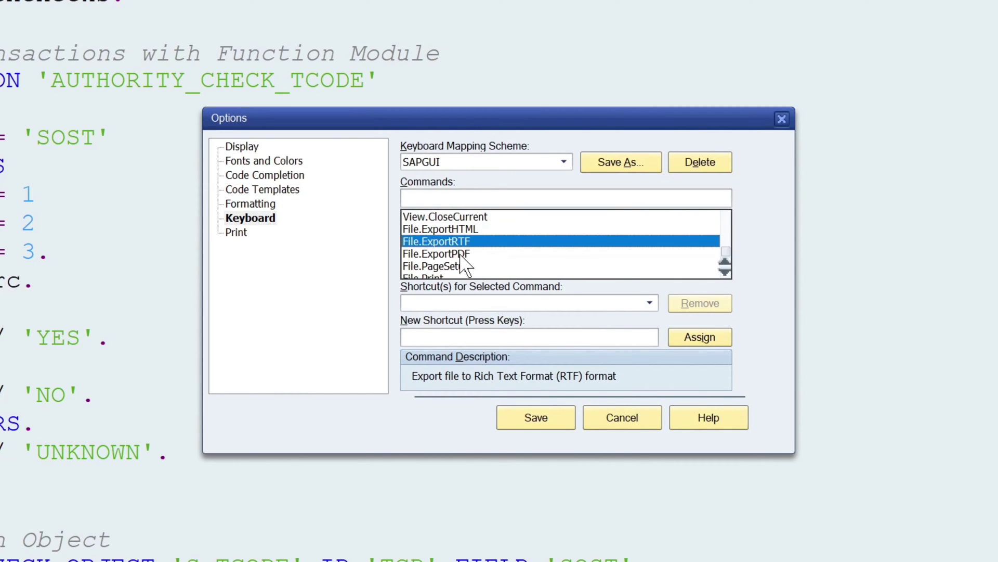
{"action": "left_click", "coordinate": [461, 255]}
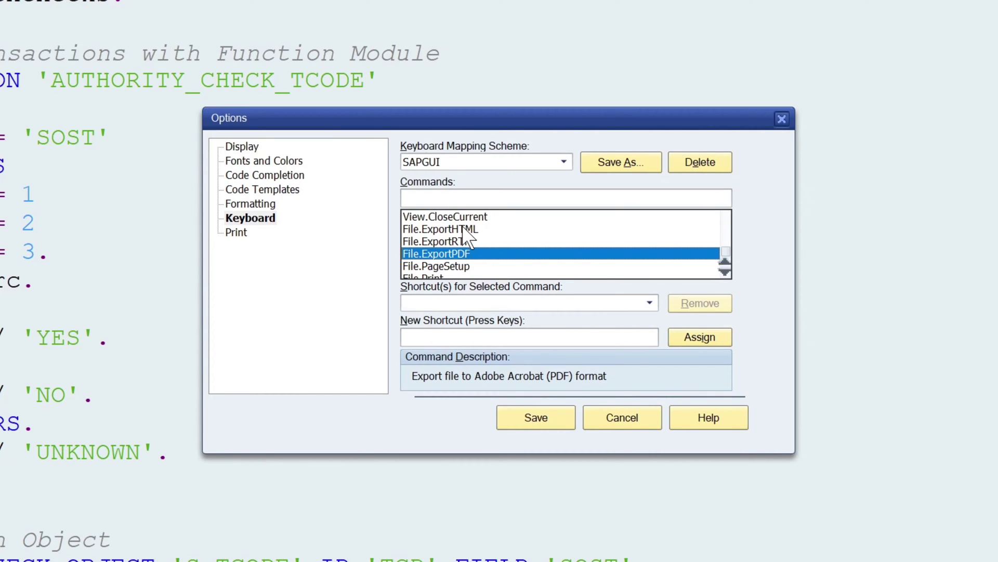
{"action": "left_click", "coordinate": [465, 229]}
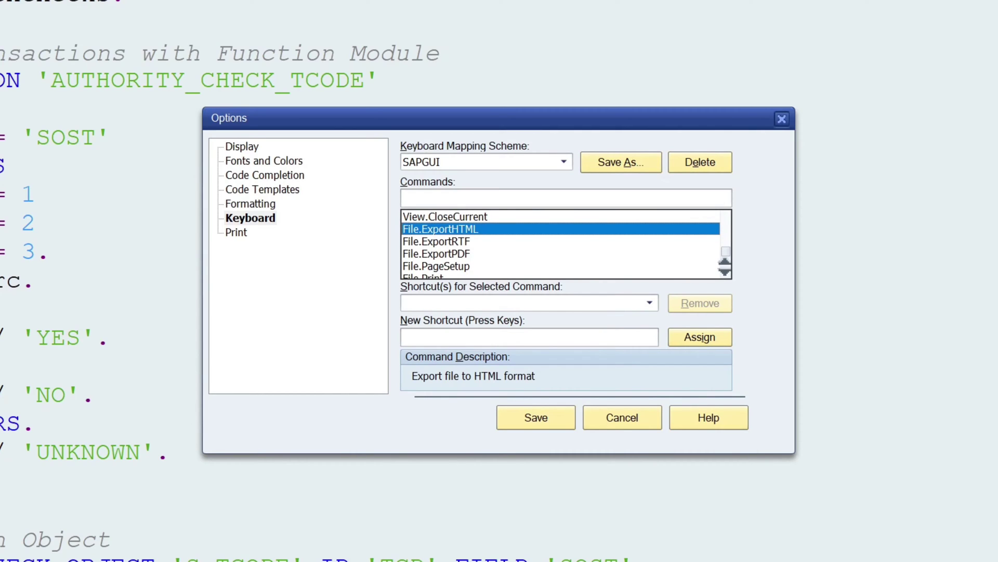
{"action": "left_click", "coordinate": [406, 337]}
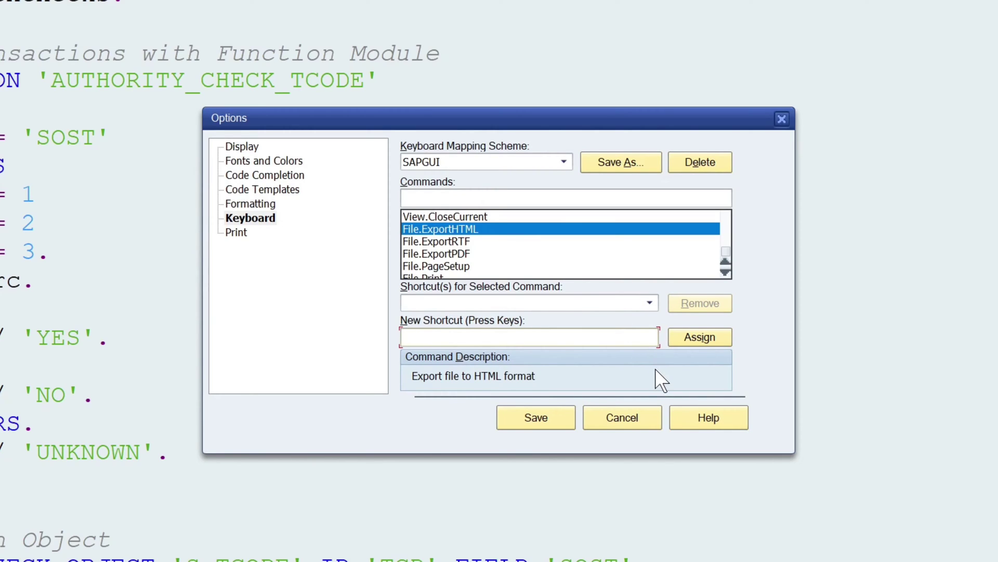
Assign the shortcut Shift+H to the HTML export command.
{"action": "key", "text": "shift"}
{"action": "key", "text": "shift+h"}
{"action": "left_click", "coordinate": [715, 336]}
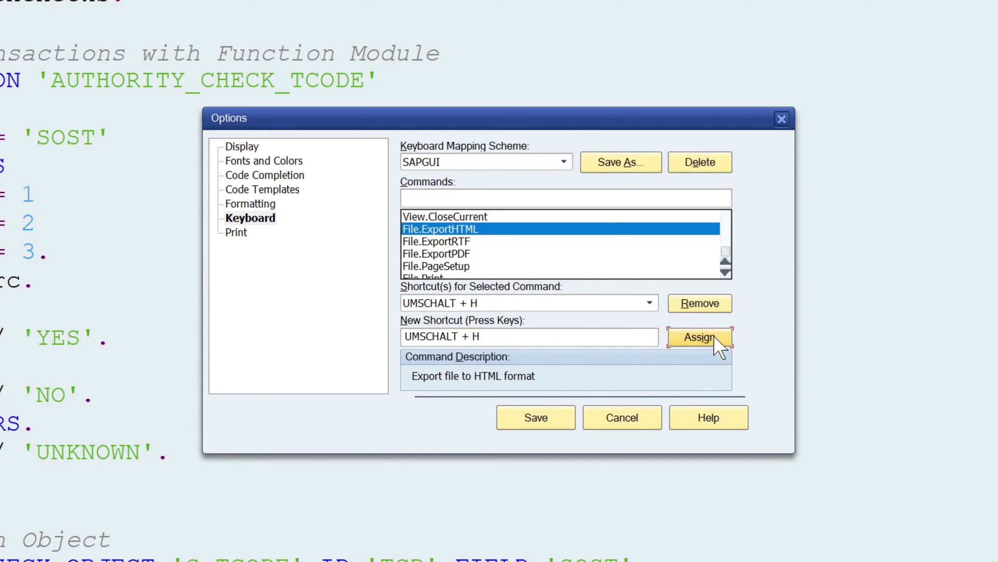
Assign the shortcut Shift+R to the RTF export command.
{"action": "left_click", "coordinate": [447, 242]}
{"action": "left_click", "coordinate": [458, 336]}
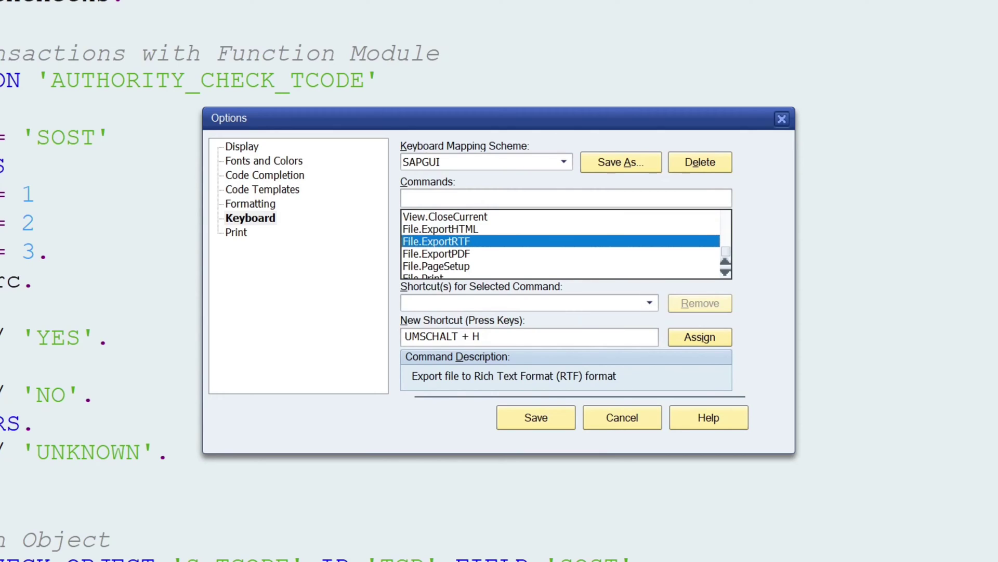
{"action": "key", "text": "shift"}
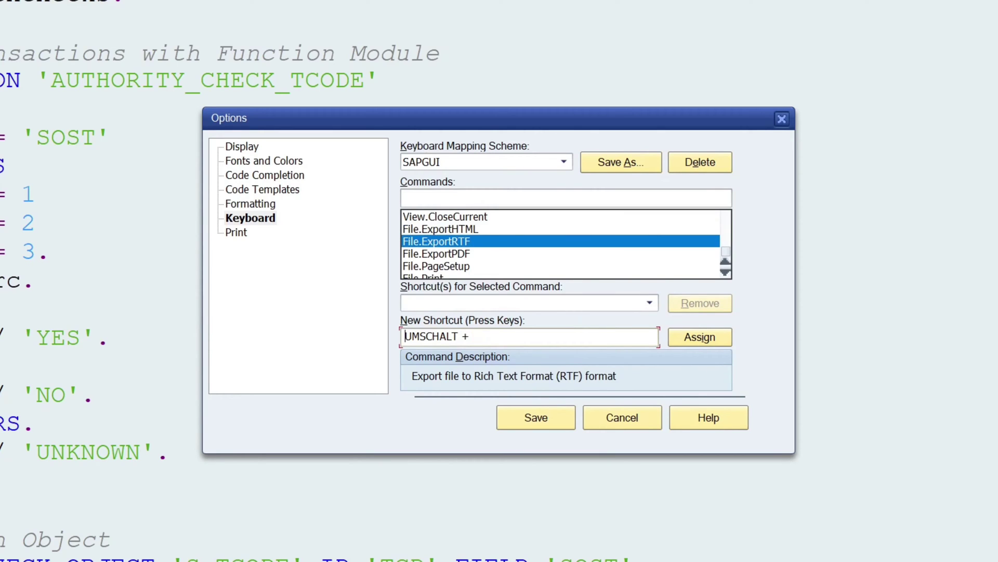
{"action": "key", "text": "shift+r"}
{"action": "left_click", "coordinate": [701, 337]}
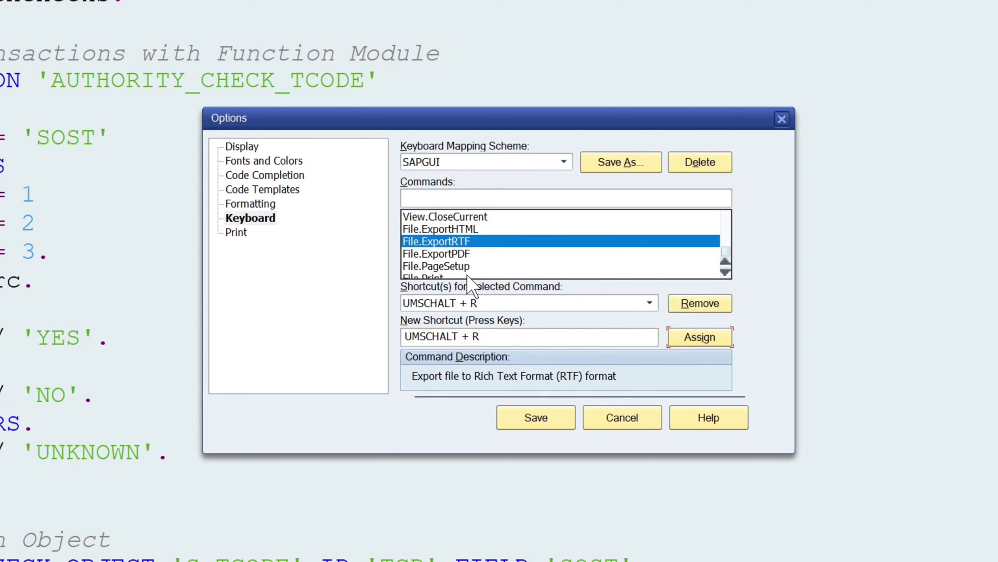
Assign Shift+P to the PDF export command and save the keyboard settings.
{"action": "left_click", "coordinate": [449, 254]}
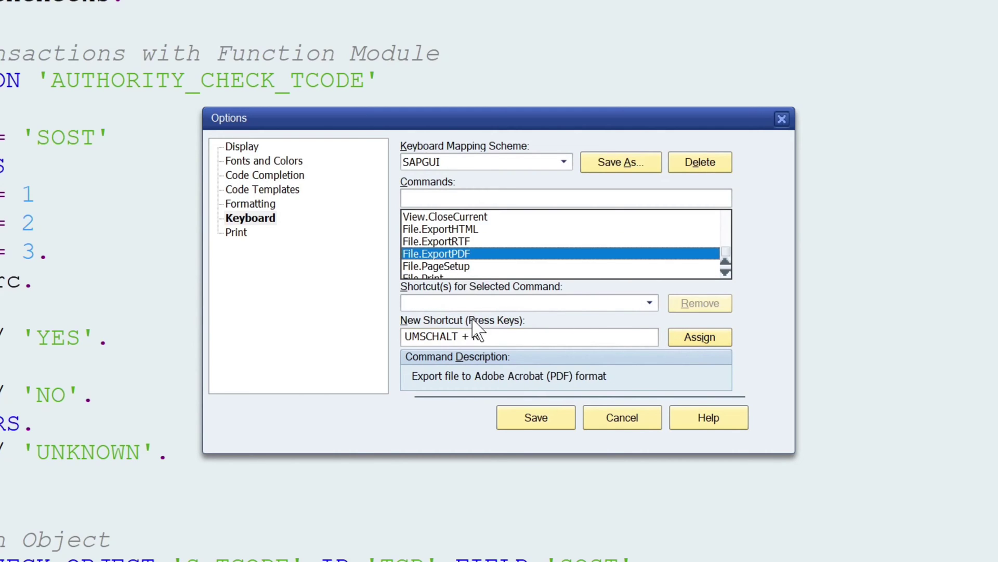
{"action": "left_click", "coordinate": [479, 336]}
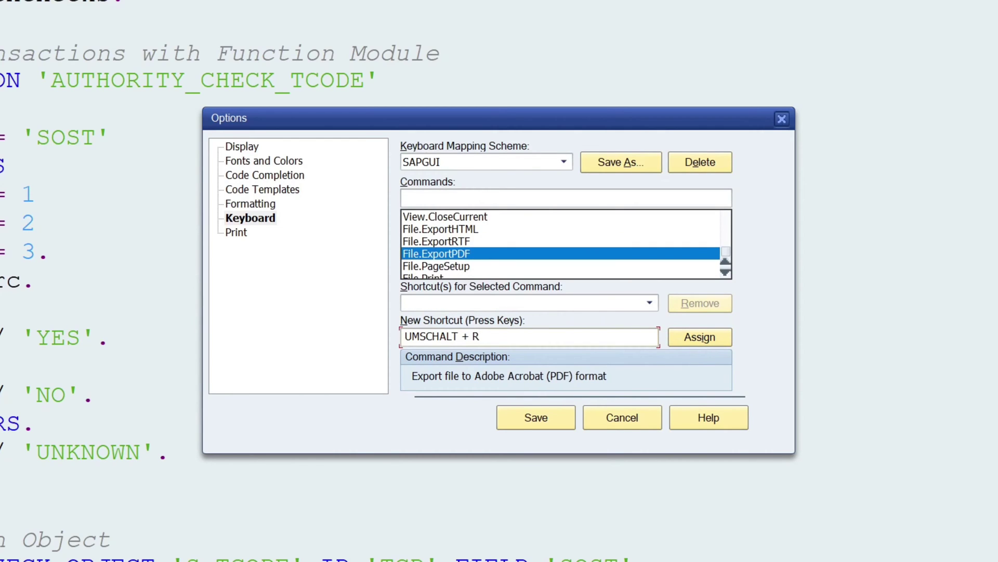
{"action": "key", "text": "shift"}
{"action": "key", "text": "shift+p"}
{"action": "left_click", "coordinate": [701, 333]}
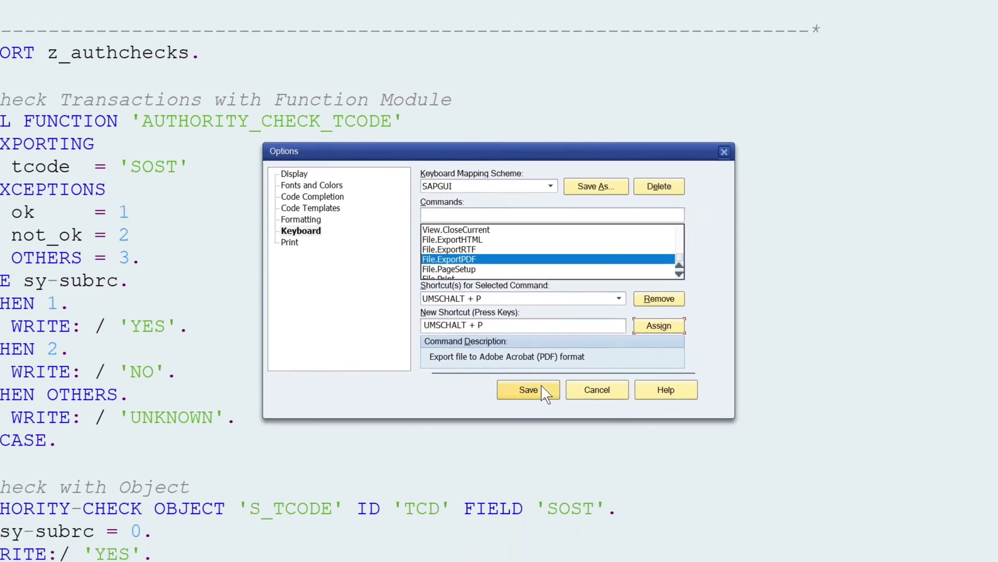
{"action": "left_click", "coordinate": [536, 418]}
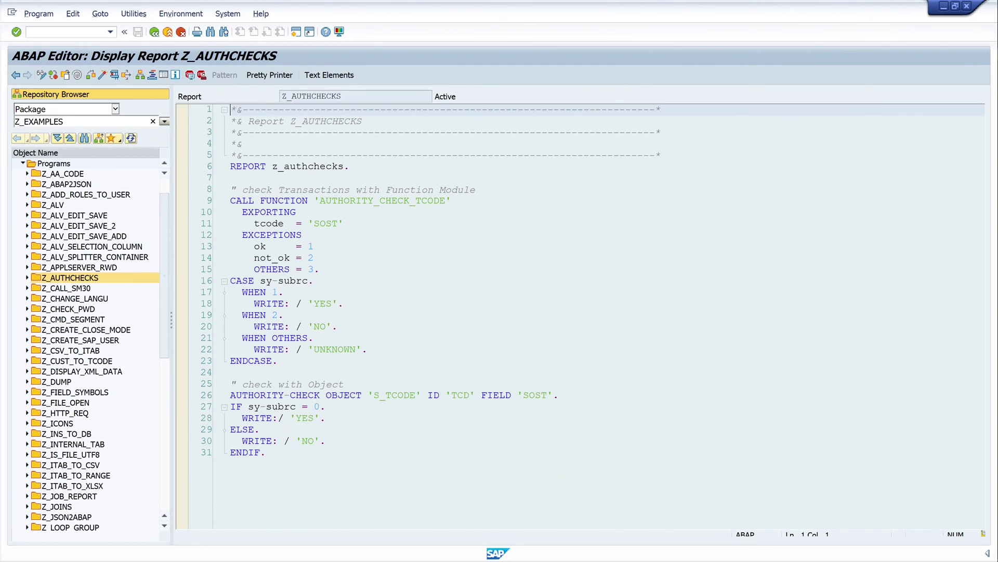
Use the new shortcuts to save Z_AUTHCHECKS as HTML, RTF and PDF files.
{"action": "left_click", "coordinate": [302, 235]}
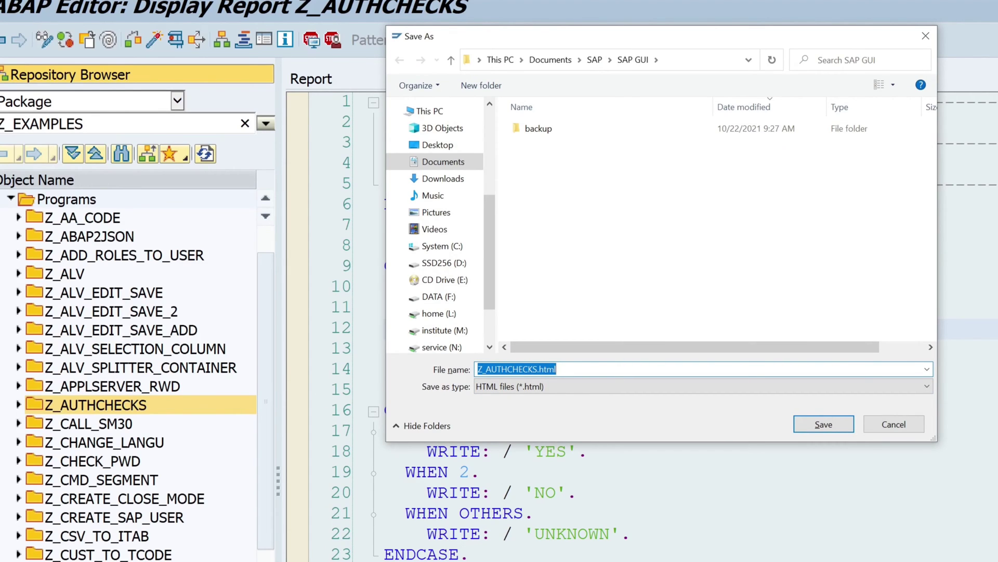
{"action": "left_click", "coordinate": [807, 426]}
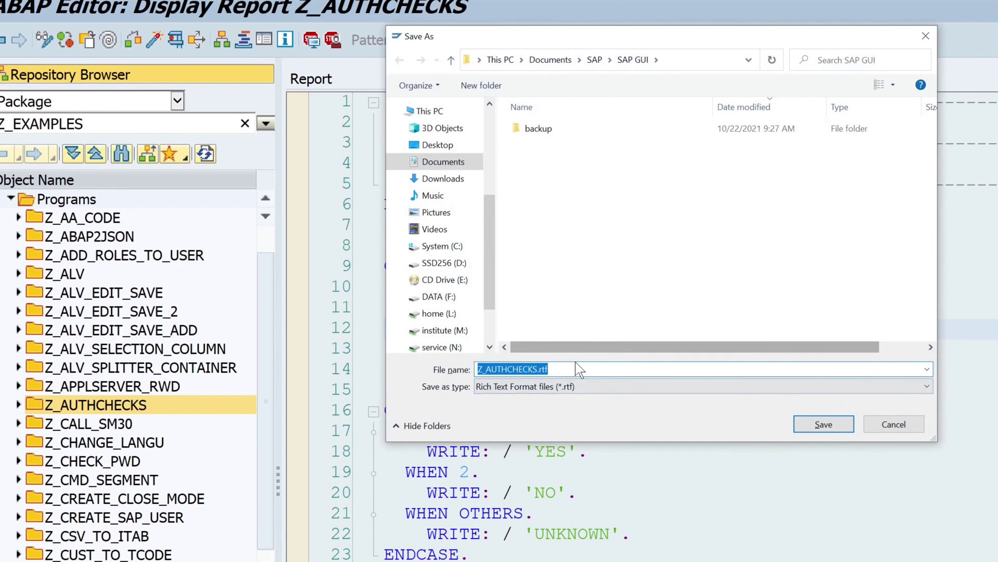
{"action": "left_click", "coordinate": [824, 424]}
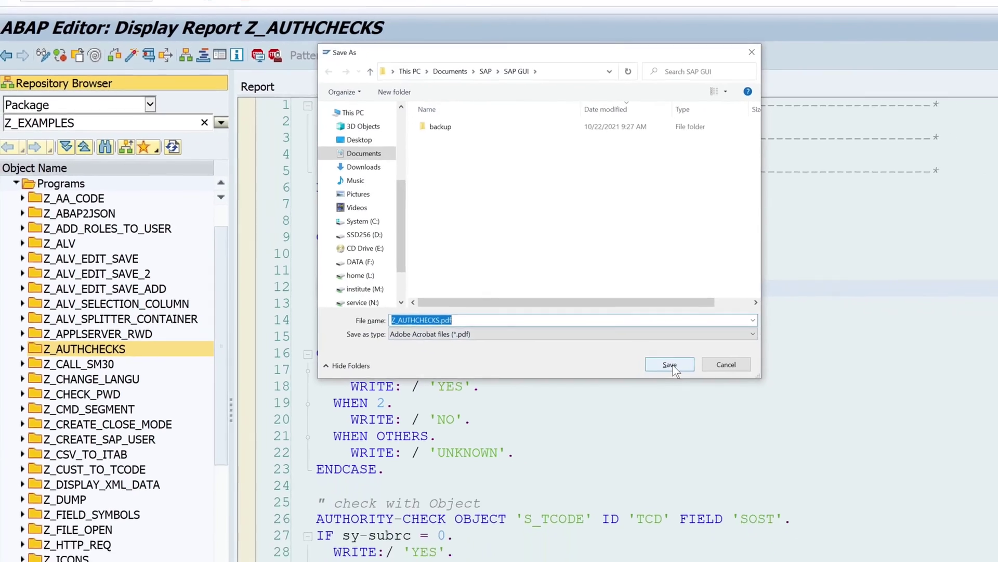
{"action": "left_click", "coordinate": [671, 364]}
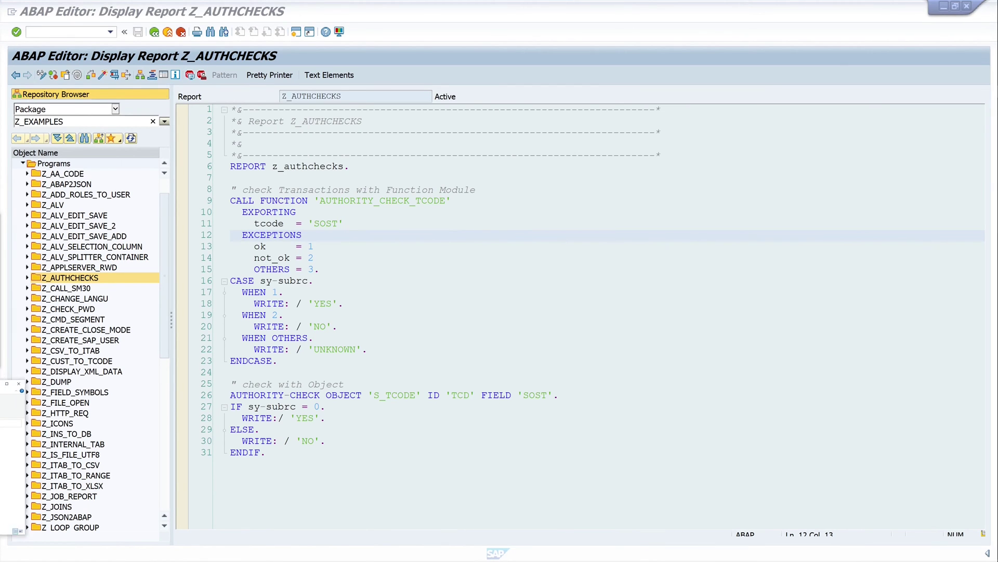
View Z_AUTHCHECKS.html from C:\Temp in Vivaldi, close the browser, then select Z_AUTHCHECKS.pdf.
{"action": "key", "text": "alt+Tab"}
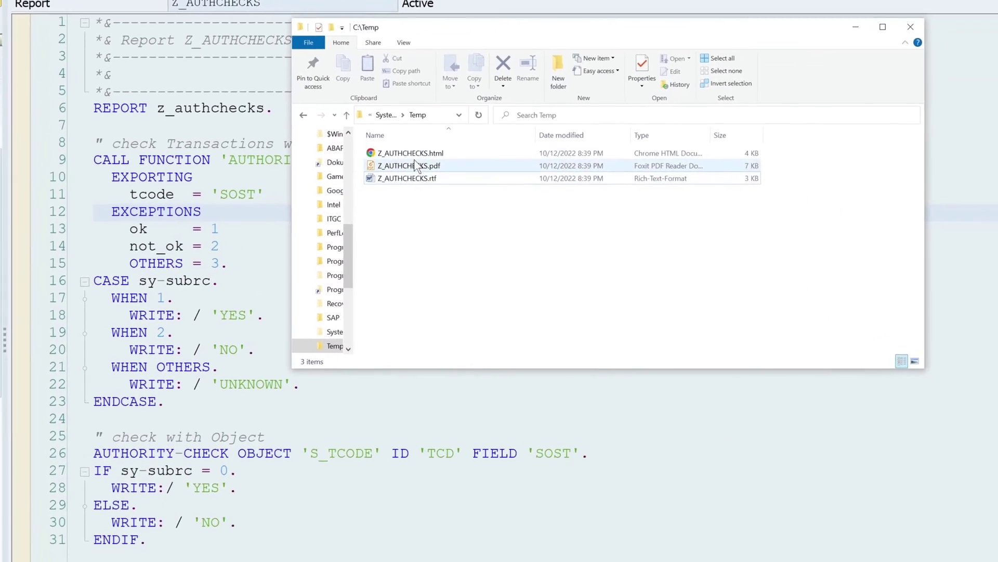
{"action": "right_click", "coordinate": [429, 176]}
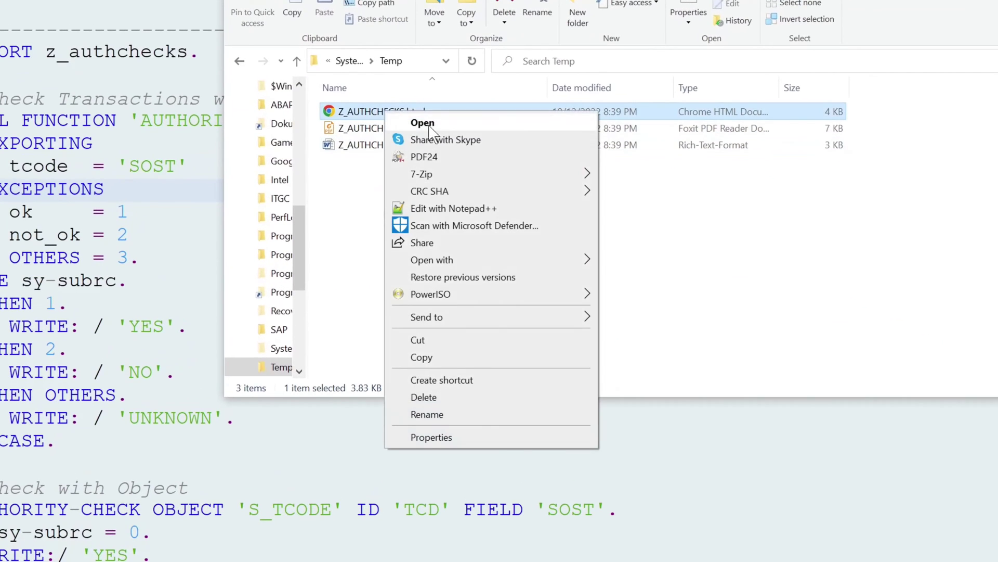
{"action": "mouse_move", "coordinate": [529, 262]}
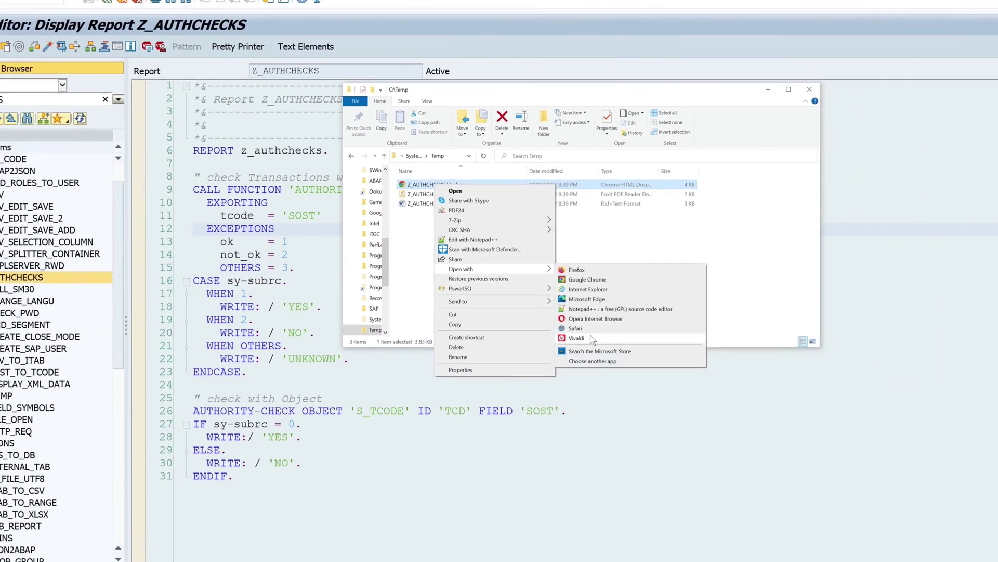
{"action": "left_click", "coordinate": [665, 382]}
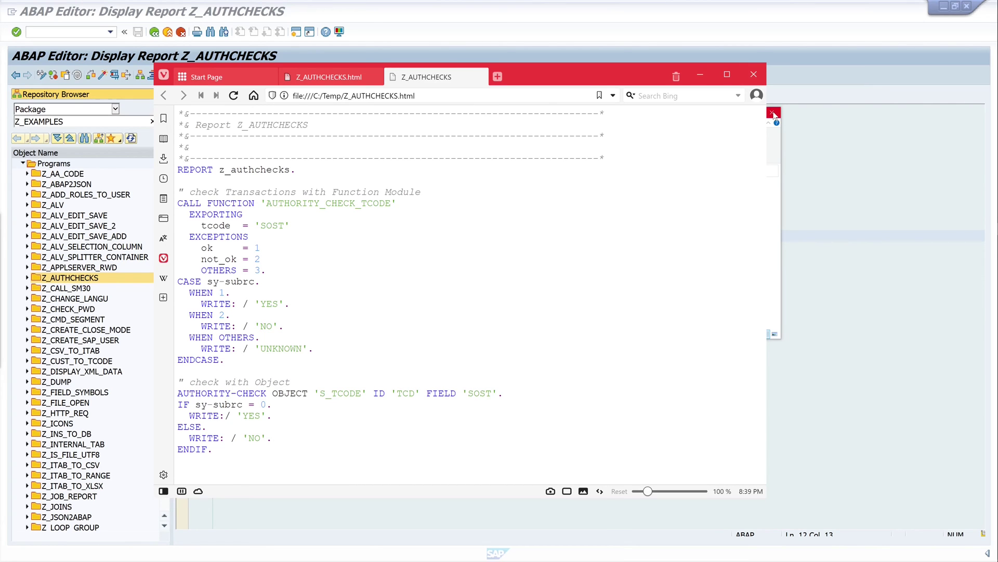
{"action": "left_click", "coordinate": [755, 75]}
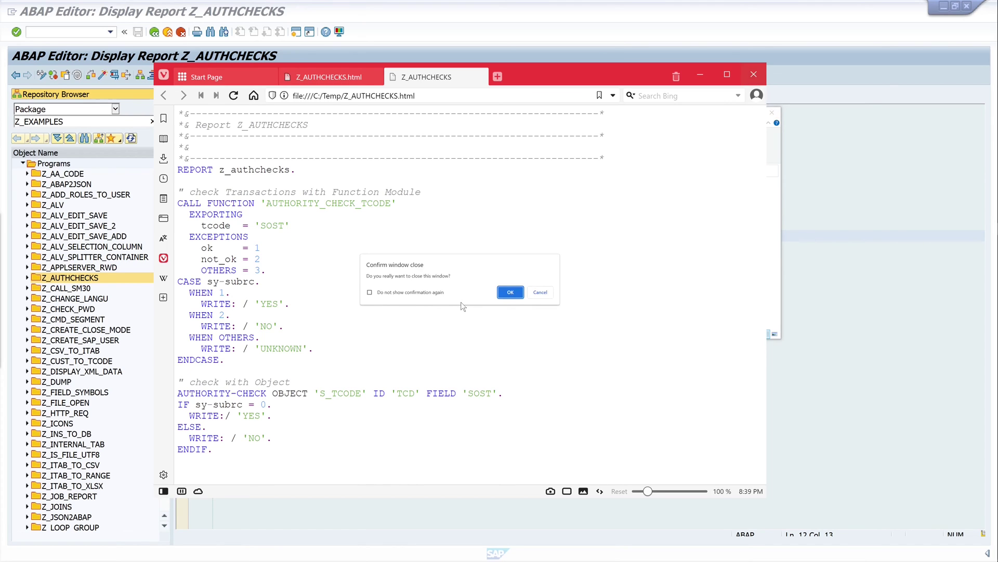
{"action": "key", "text": "Return"}
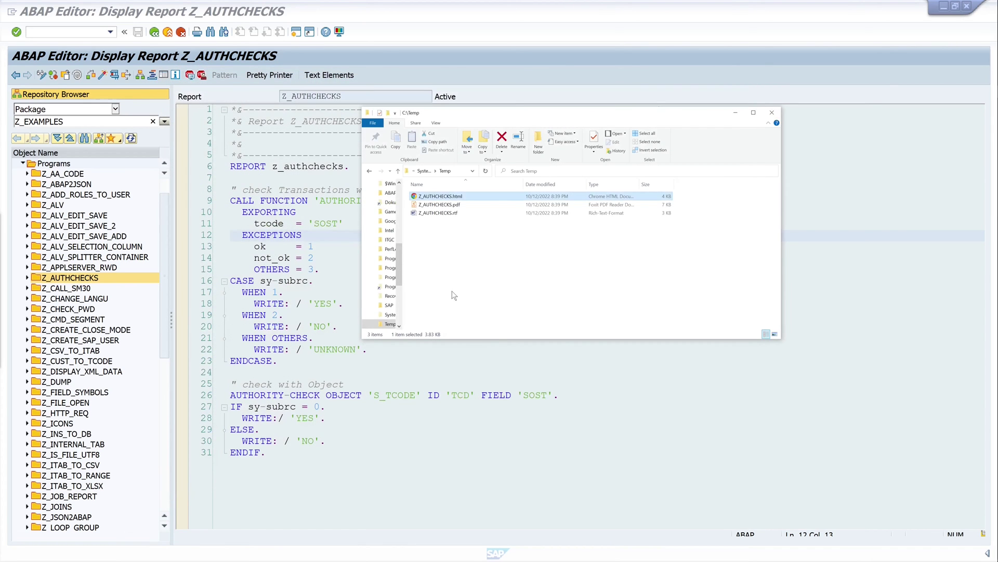
{"action": "left_click", "coordinate": [447, 206]}
Open Z_AUTHCHECKS.pdf in Foxit, restore its window and move it to the lower right.
{"action": "double_click", "coordinate": [445, 208]}
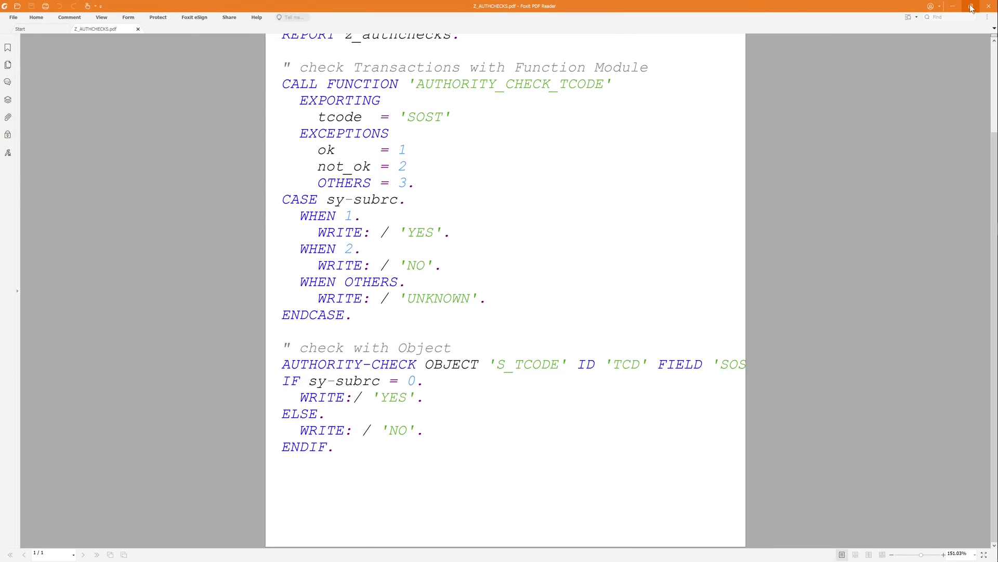
{"action": "left_click", "coordinate": [970, 7]}
{"action": "left_click_drag", "start_coordinate": [106, 69], "coordinate": [333, 99]}
{"action": "left_click_drag", "start_coordinate": [581, 105], "coordinate": [710, 147]}
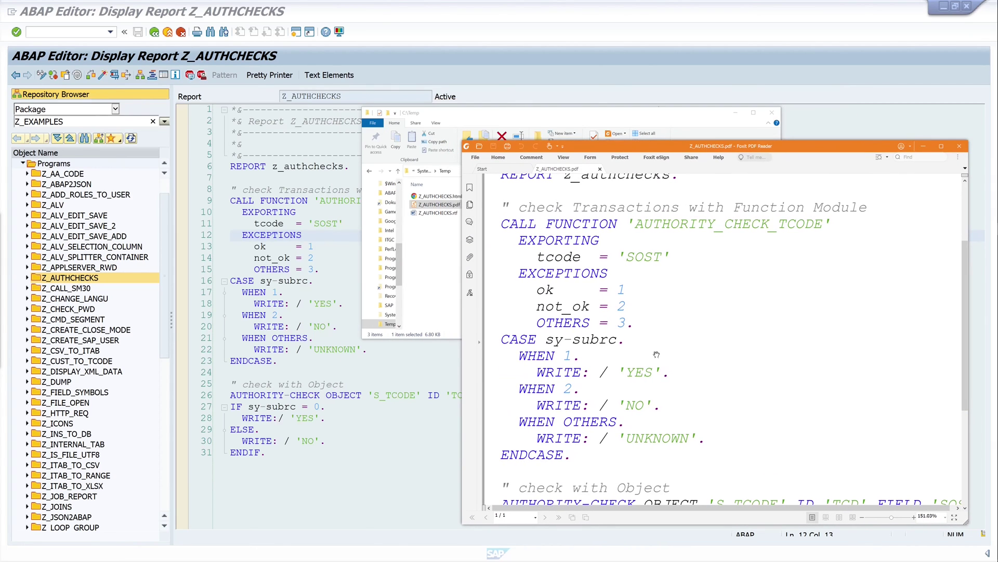
Open Z_AUTHCHECKS.rtf in Word and shrink its window so the SAP code stays visible.
{"action": "left_click", "coordinate": [437, 227]}
{"action": "double_click", "coordinate": [441, 213]}
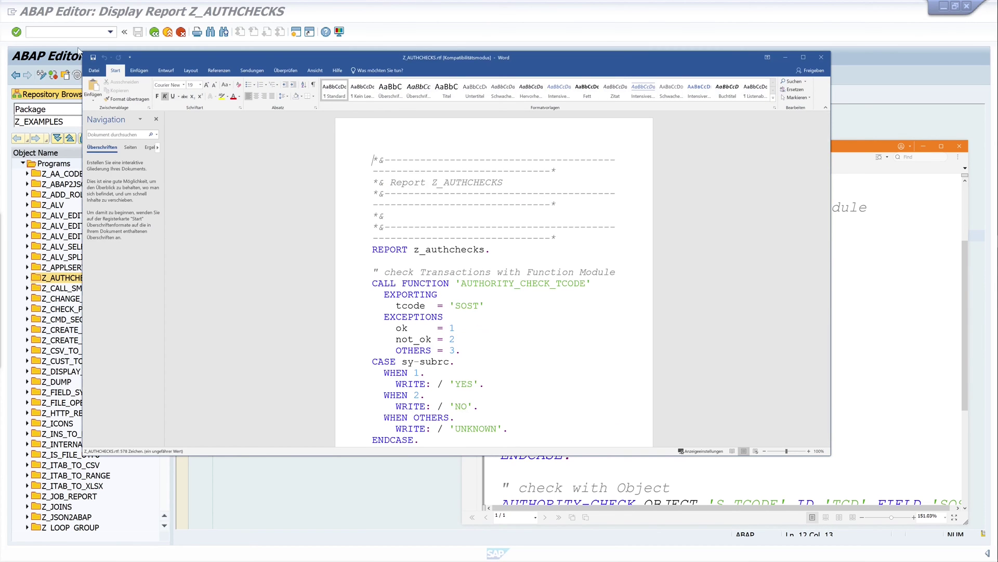
{"action": "left_click_drag", "start_coordinate": [81, 51], "coordinate": [372, 95]}
{"action": "scroll", "coordinate": [639, 301], "scroll_direction": "down", "scroll_amount": 1}
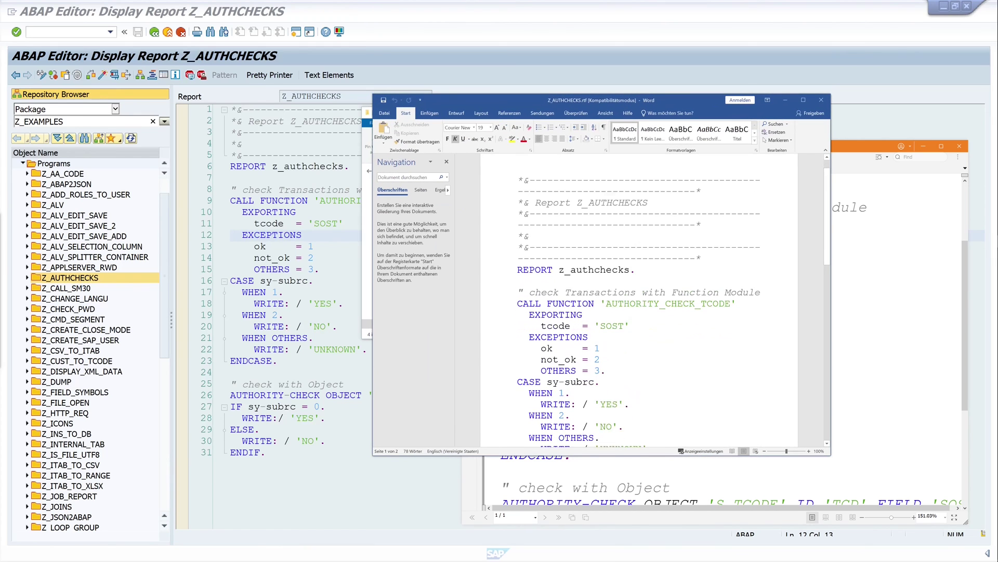